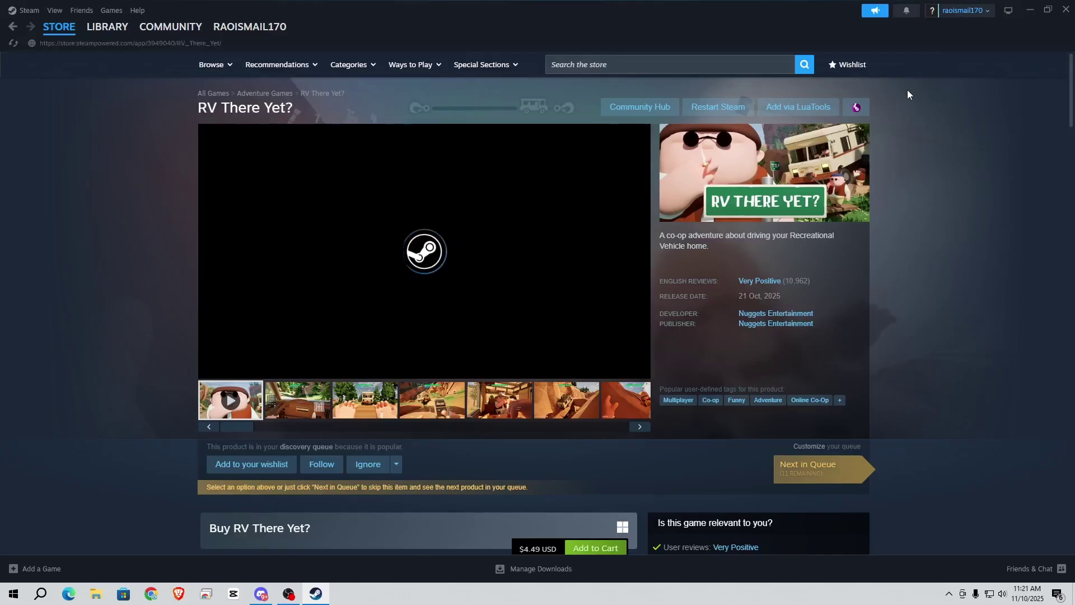
- Add the game RV There Yet? from its store page via LuaTools
click(798, 106)
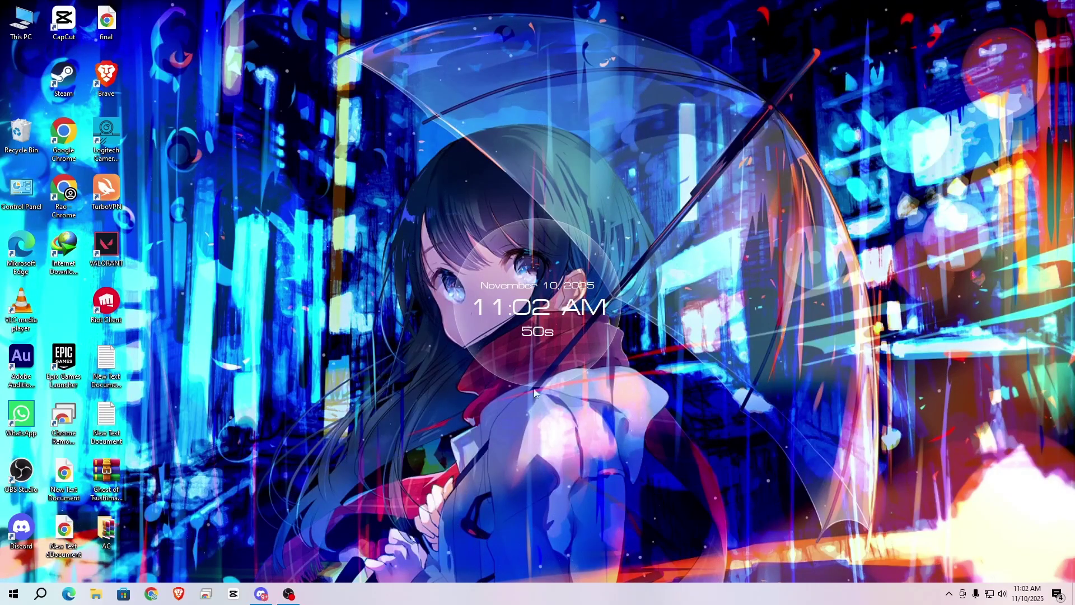
- Switch to Discord and look through the setup instructions in the LuaTools server's steam-plugin channel
click(261, 593)
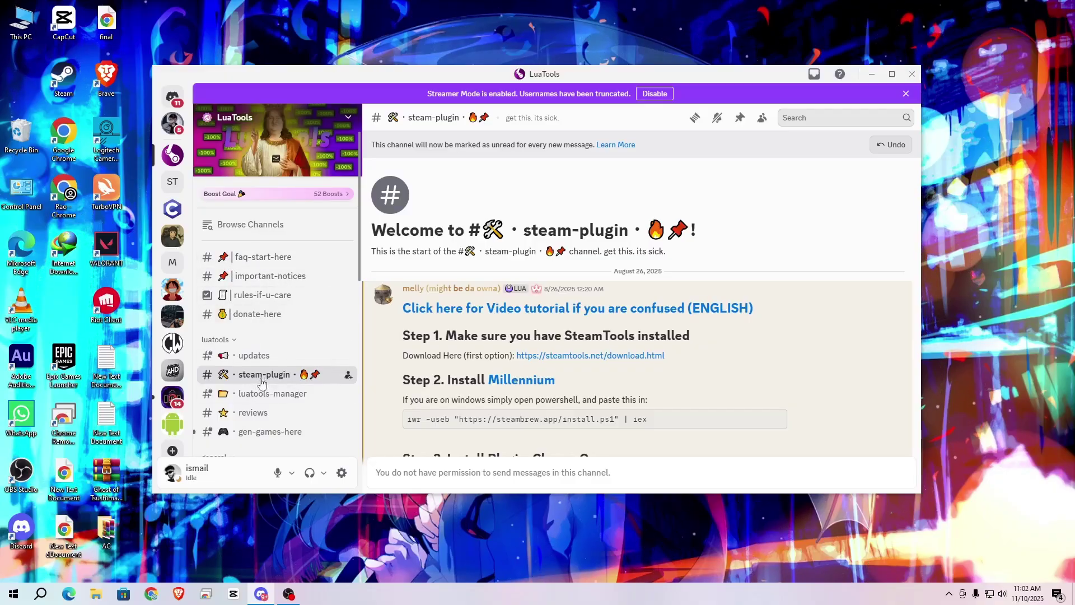
scroll(593, 347, down, 10)
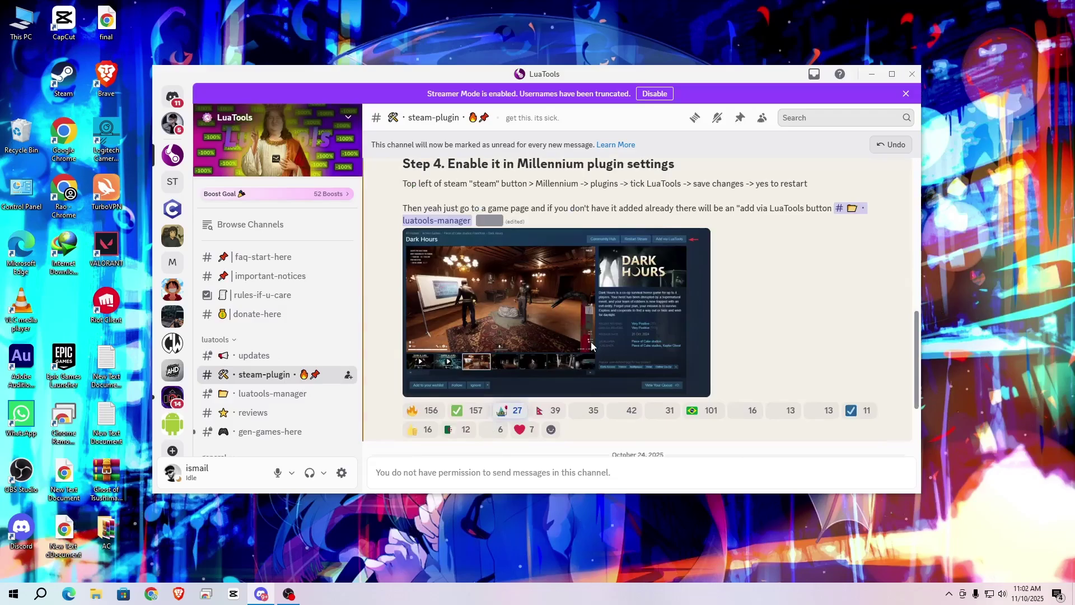
scroll(592, 347, up, 10)
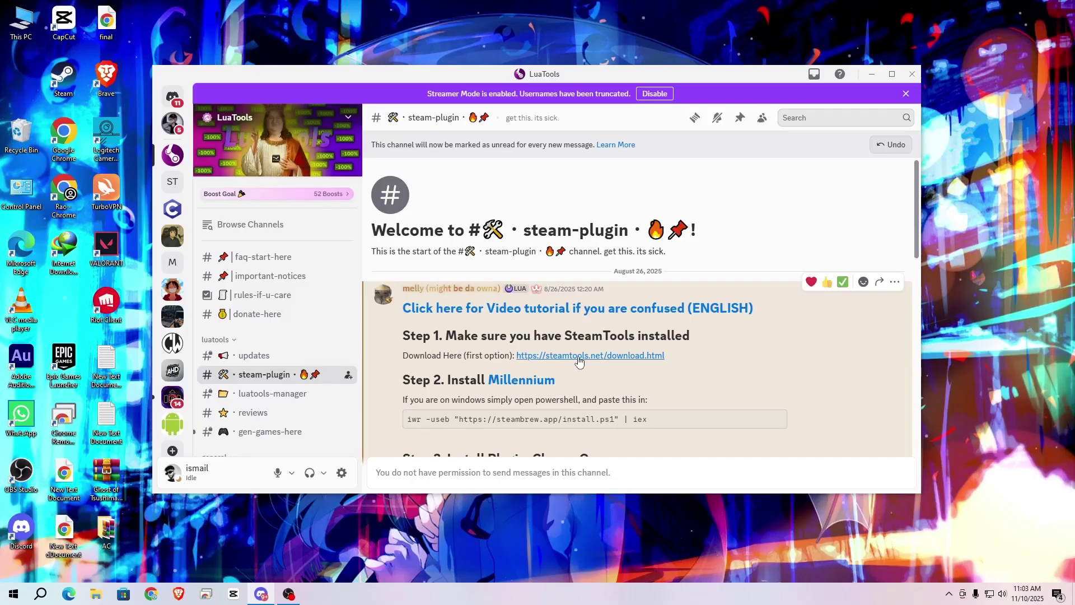
- Open the SteamTools download page linked in the channel's Step 1 and download the SteamTools v1.8.17 installer
click(541, 359)
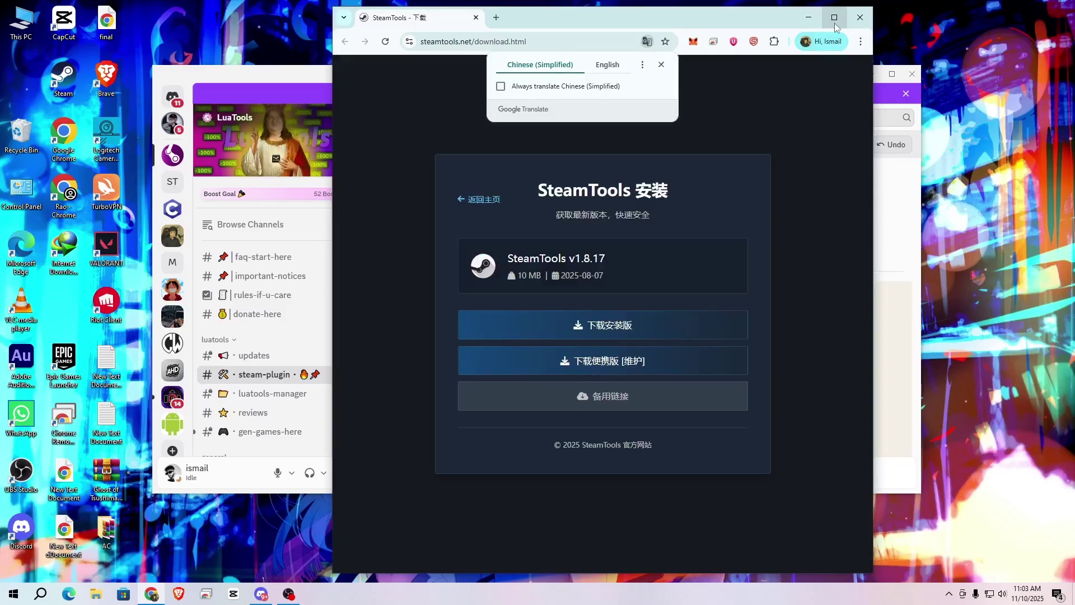
key(super+Up)
click(549, 327)
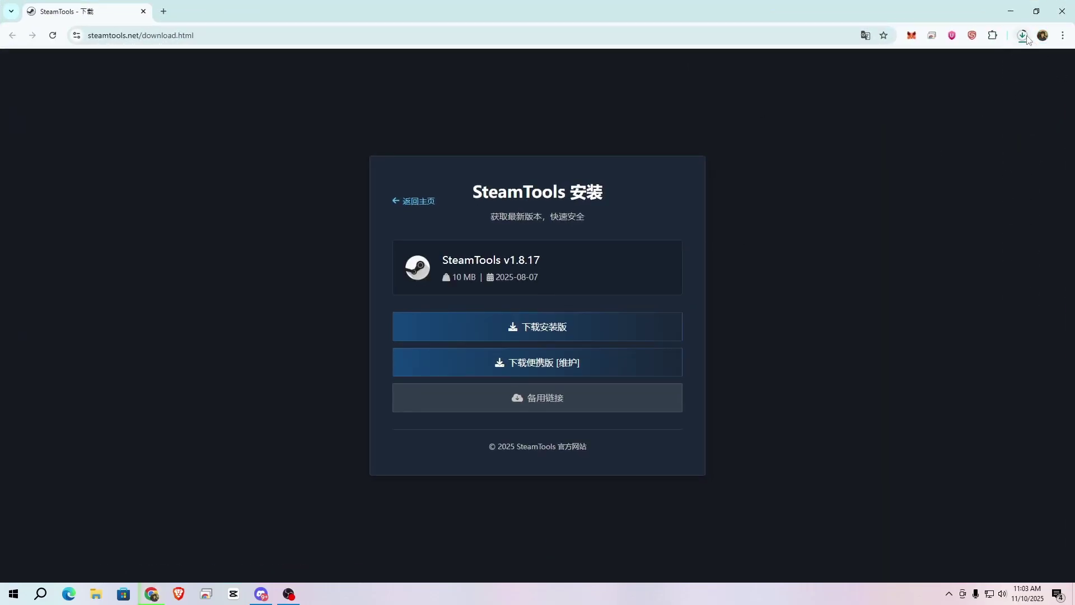
mouse_move(915, 96)
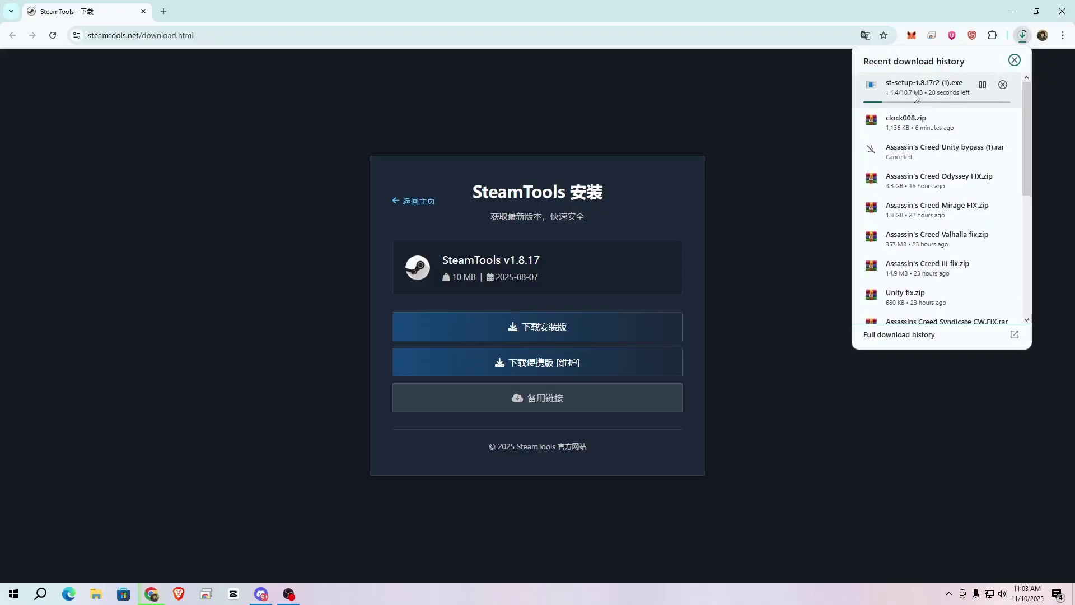
- Run the downloaded st-setup-1.8.17r2 (1).exe and install SteamTools without launching it at the end
click(1022, 37)
click(938, 95)
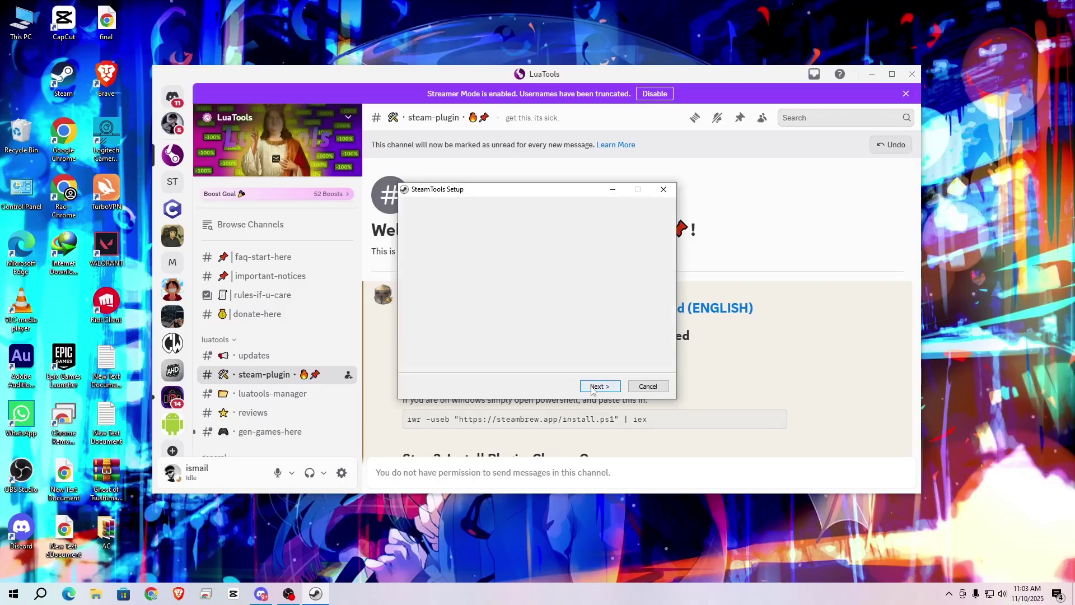
click(600, 386)
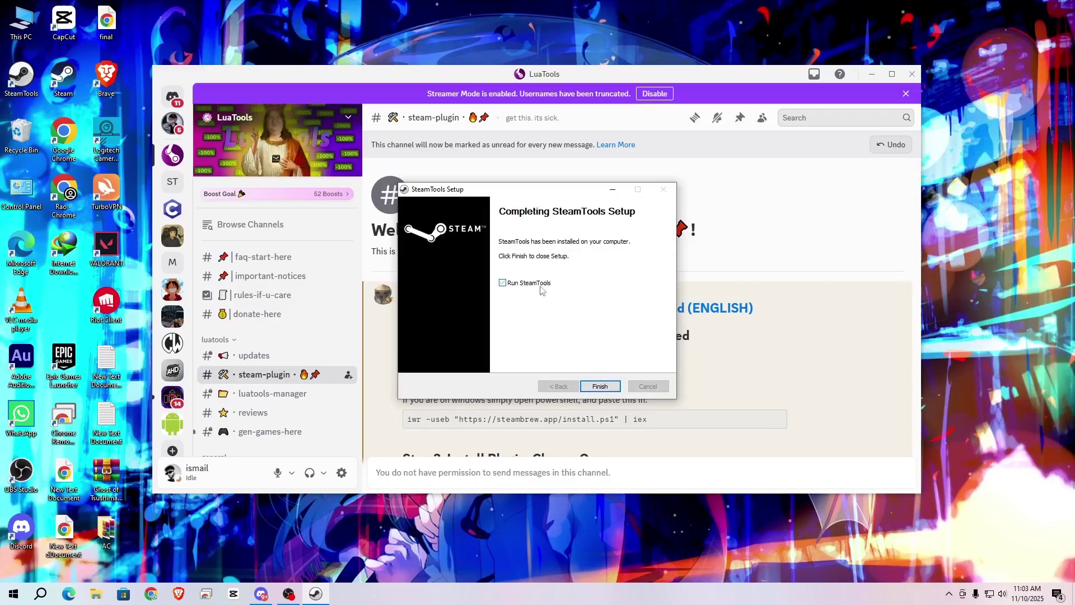
click(607, 388)
- Find Windows PowerShell on the computer and open it as administrator for the Millennium installation
scroll(393, 277, down, 2)
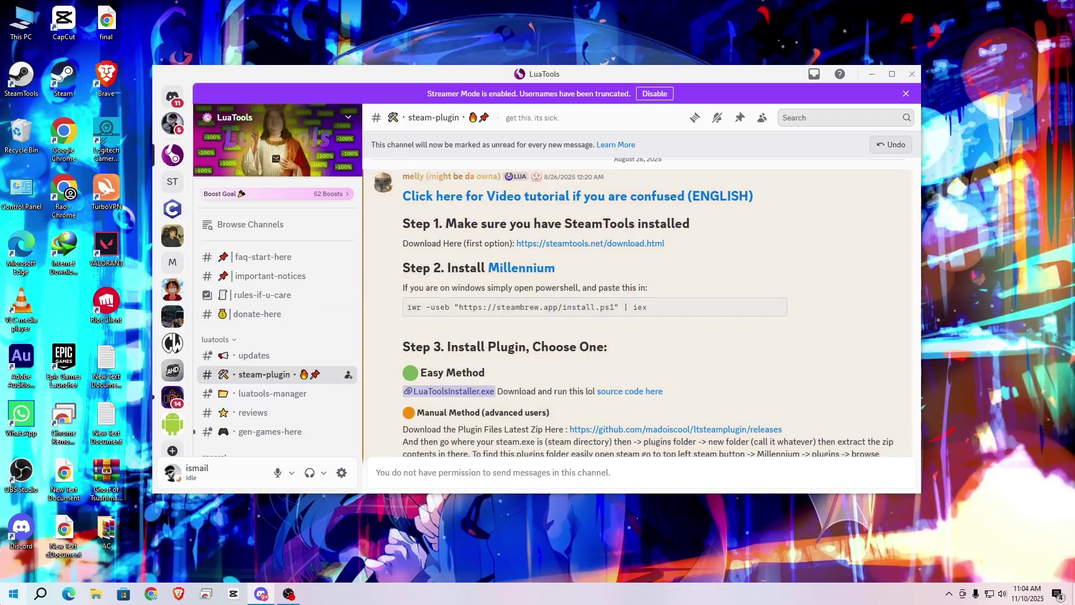
key(super)
text(p)
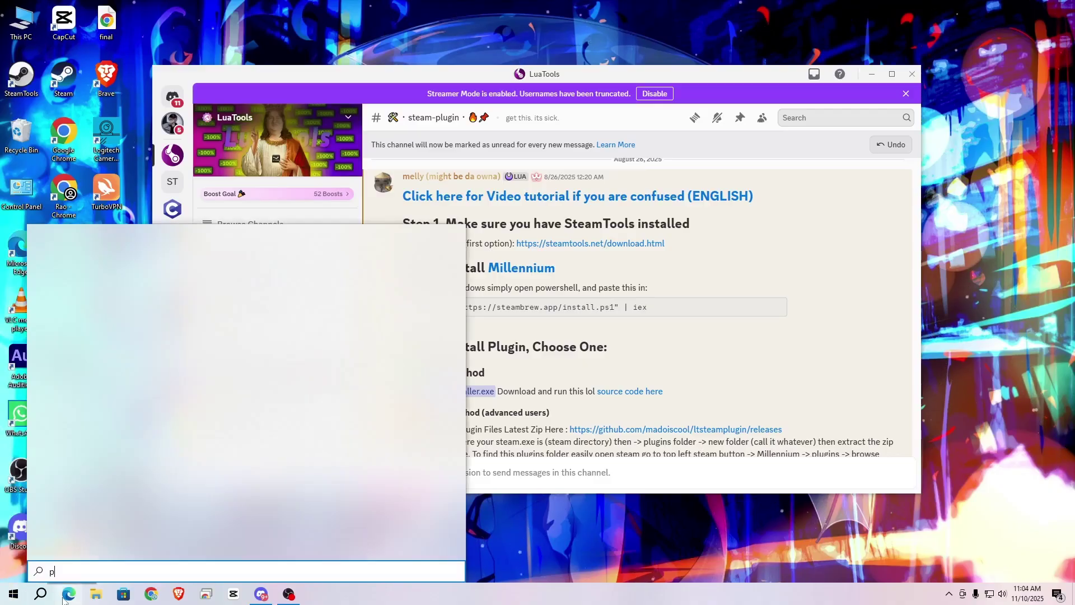
text(ow)
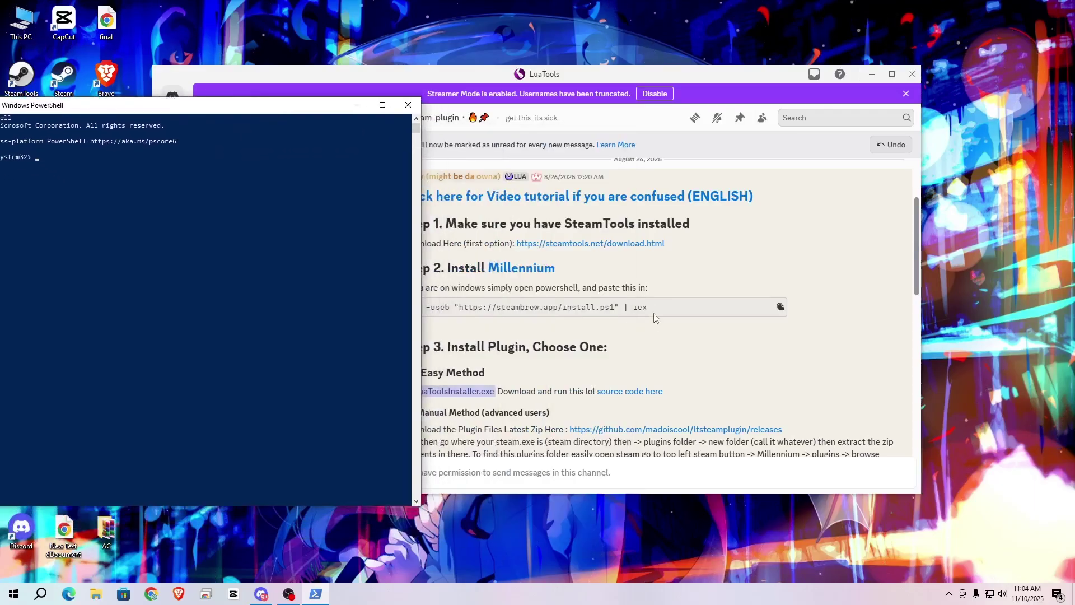
click(781, 307)
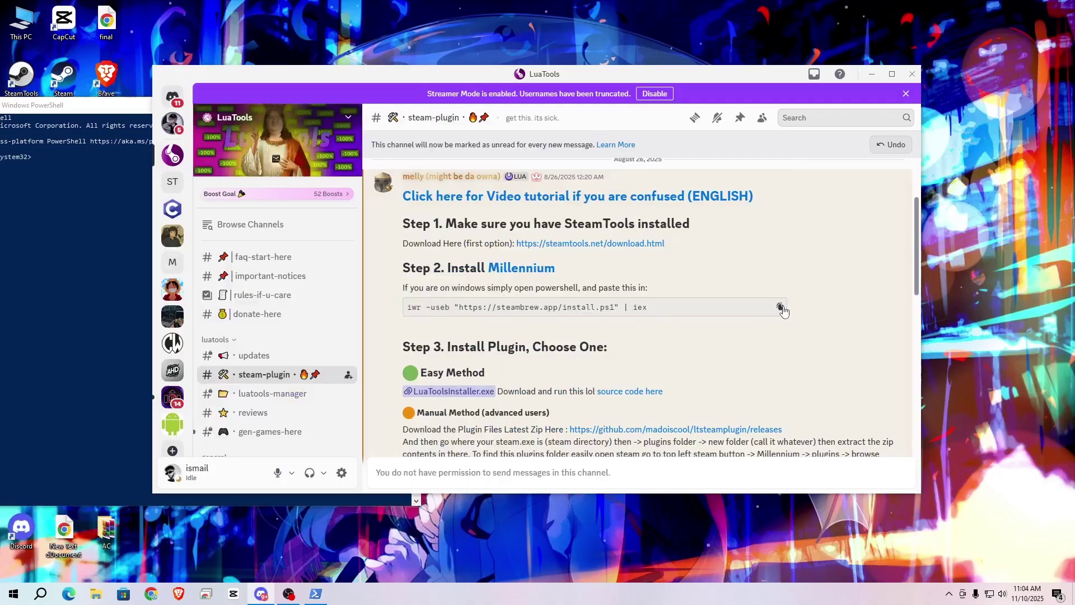
click(124, 107)
click(336, 106)
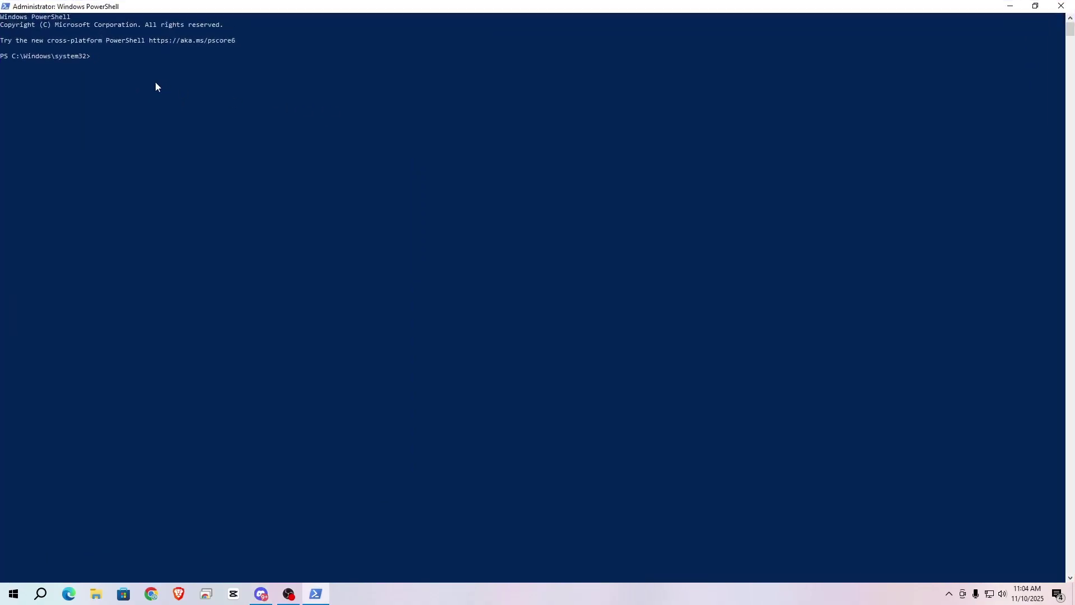
key(ctrl+v)
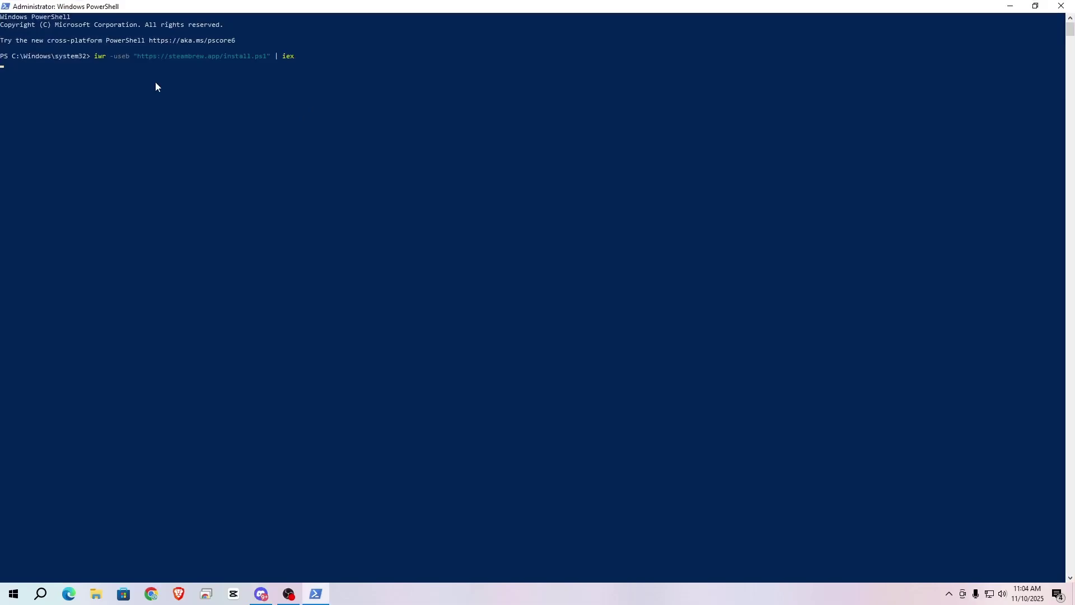
double_click(384, 6)
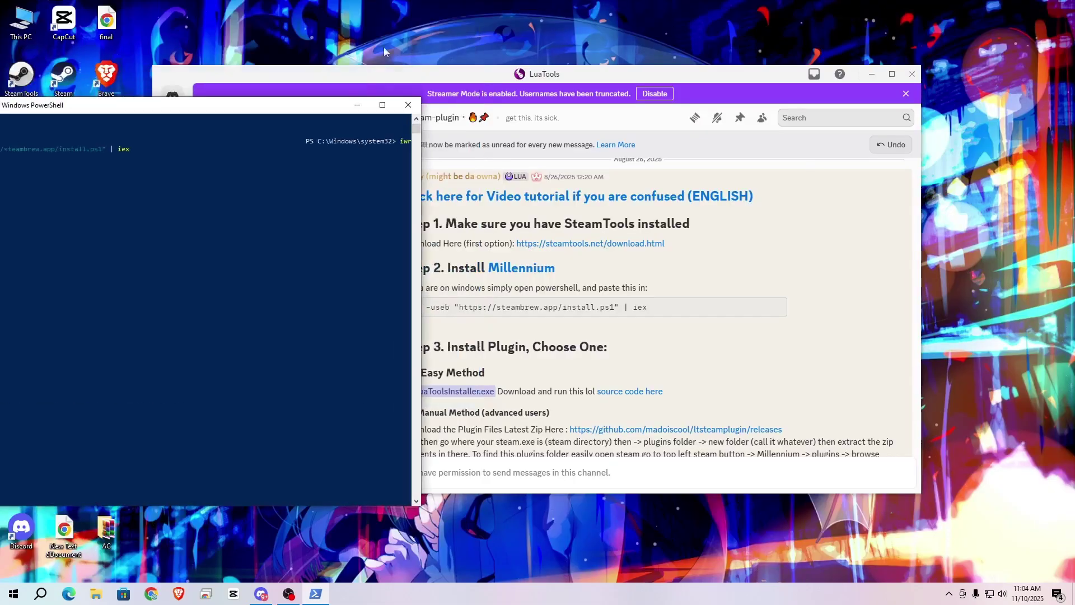
drag(242, 107, 516, 107)
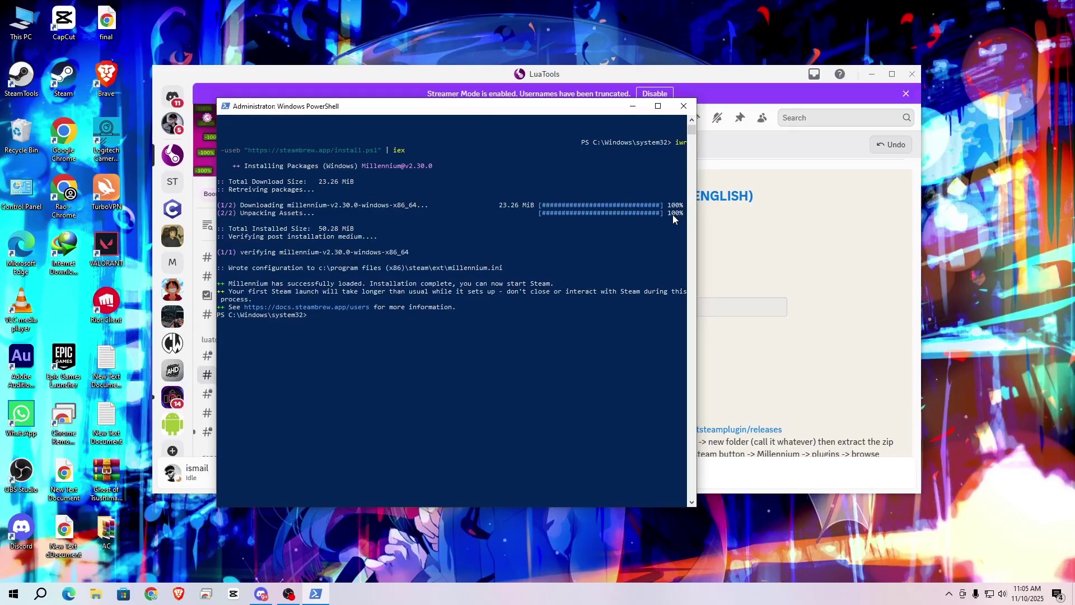
scroll(597, 170, down, 3)
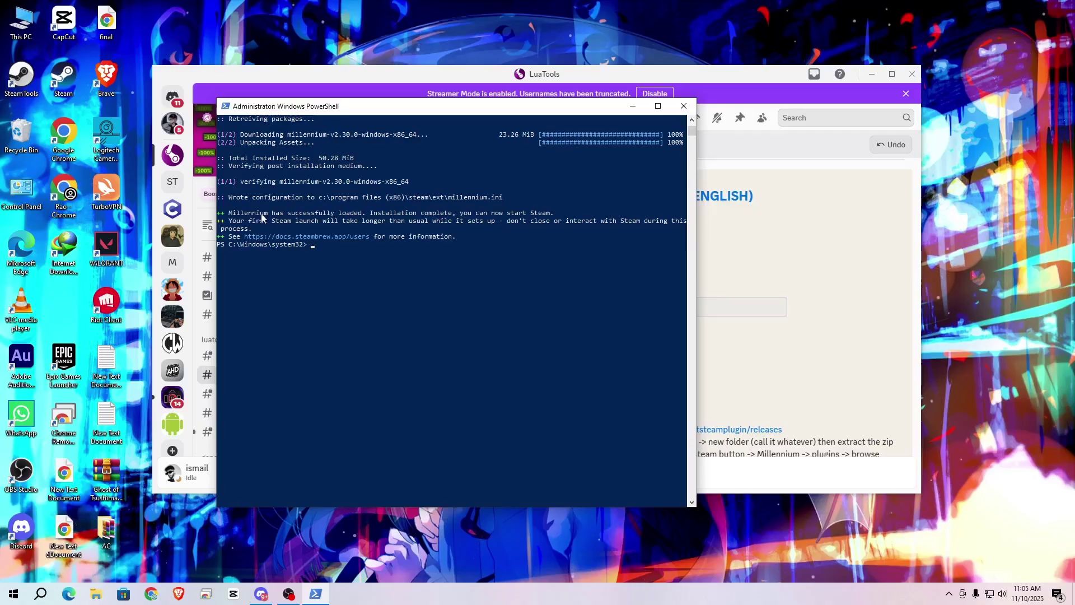
click(684, 106)
- Try to download LuaToolsInstaller.exe from the channel's Easy Method section
scroll(591, 239, down, 3)
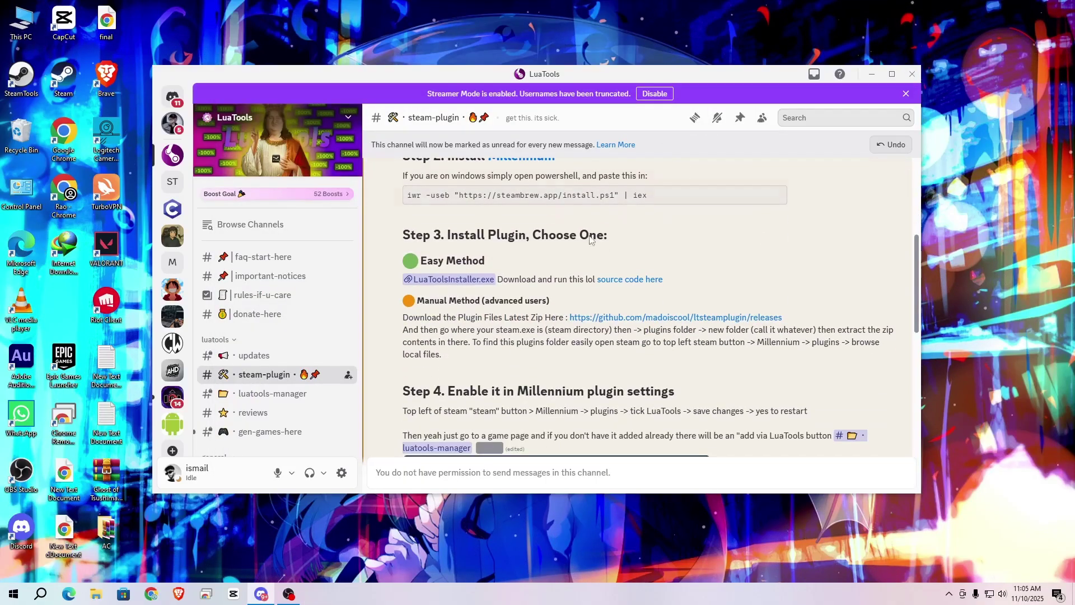
click(475, 281)
click(537, 326)
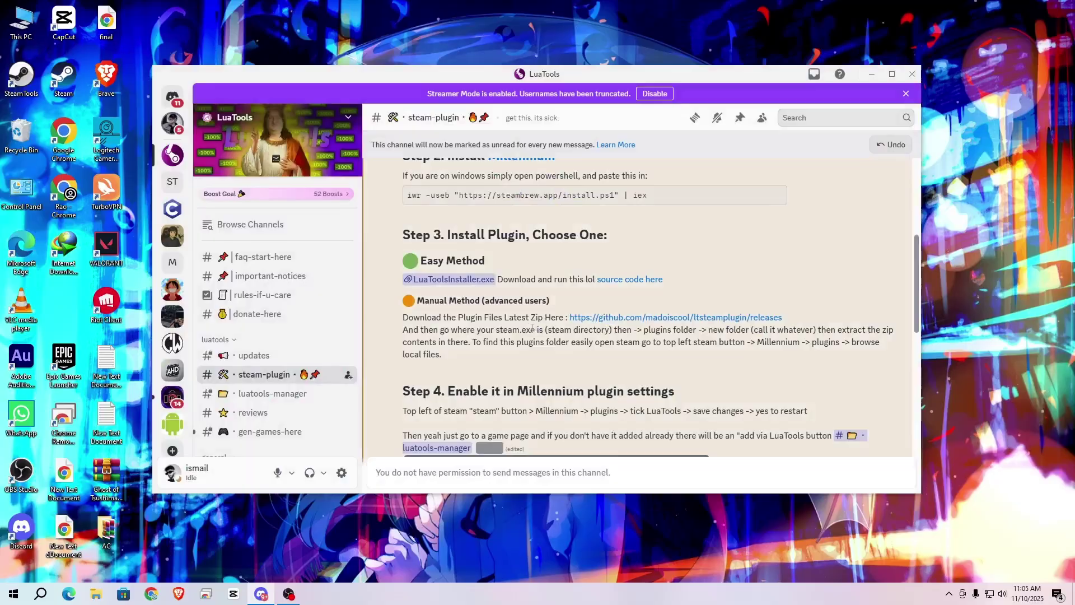
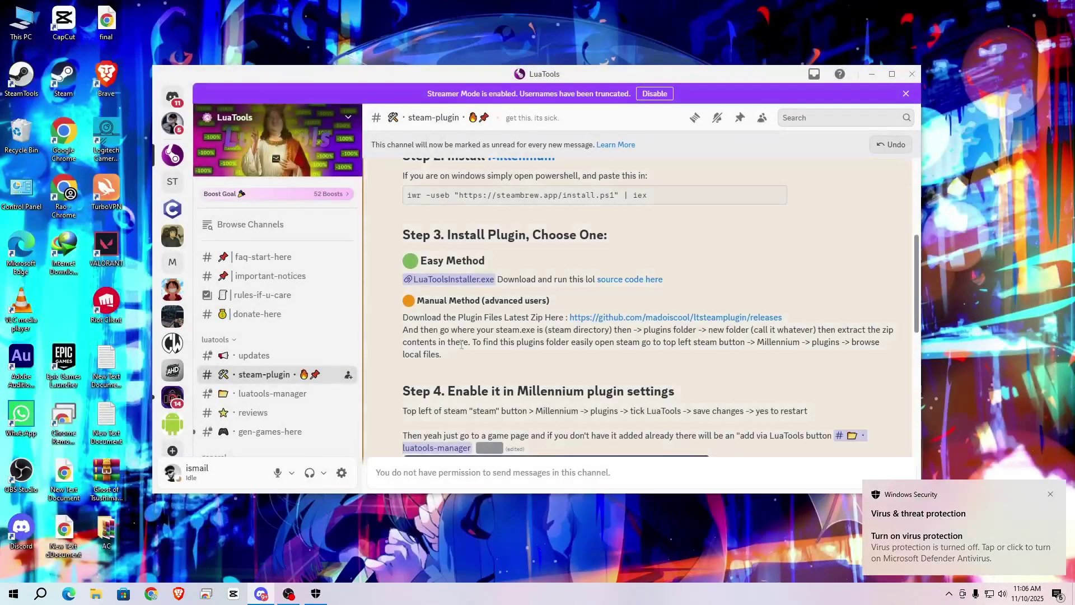
- Download LuaToolsInstaller.exe, run it past the SmartScreen block, and restart Steam to apply the plugin installation
click(437, 280)
click(572, 324)
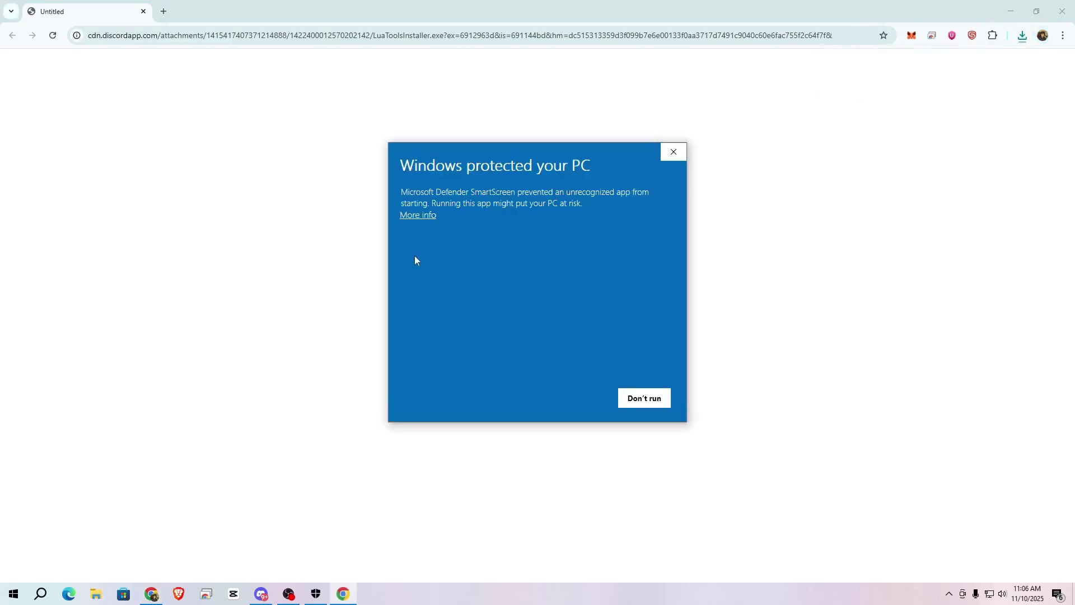
click(418, 216)
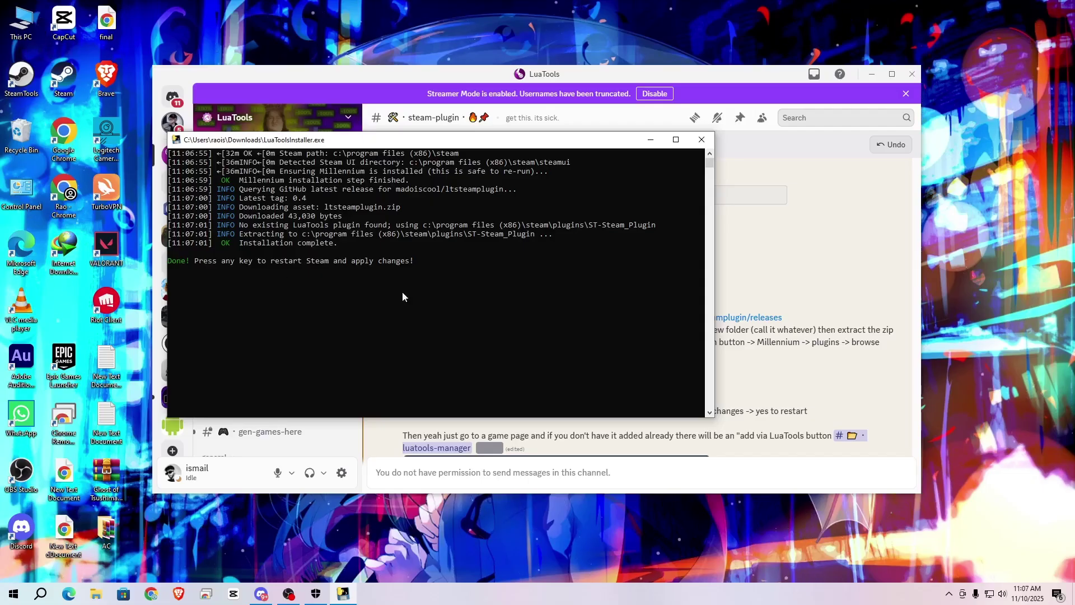
key(Return)
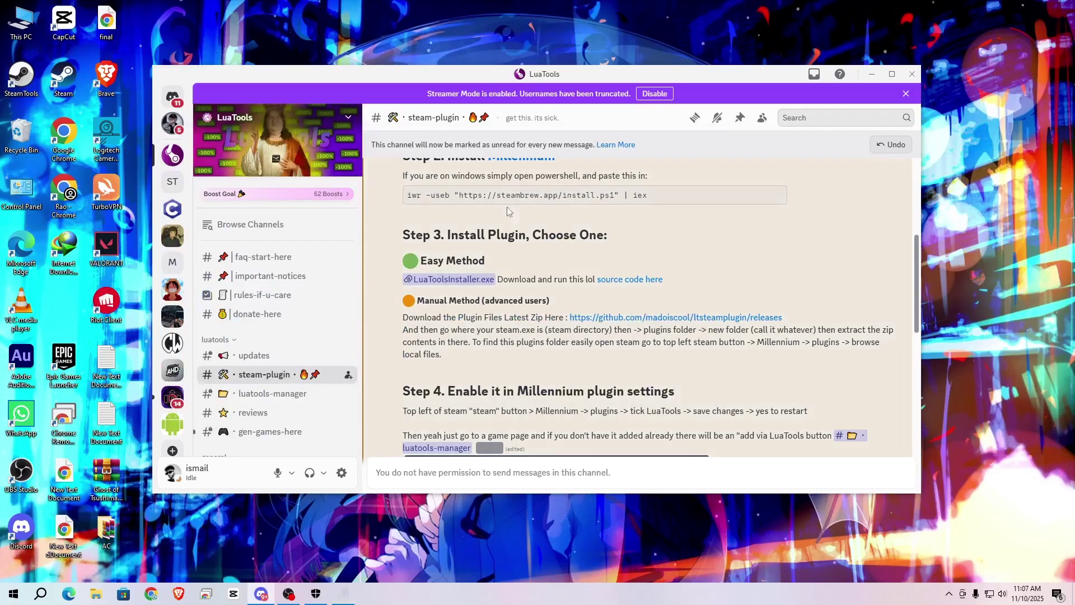
- Switch to Steam and check in Millennium's plugin settings that the LuaTools plugin is enabled
click(876, 74)
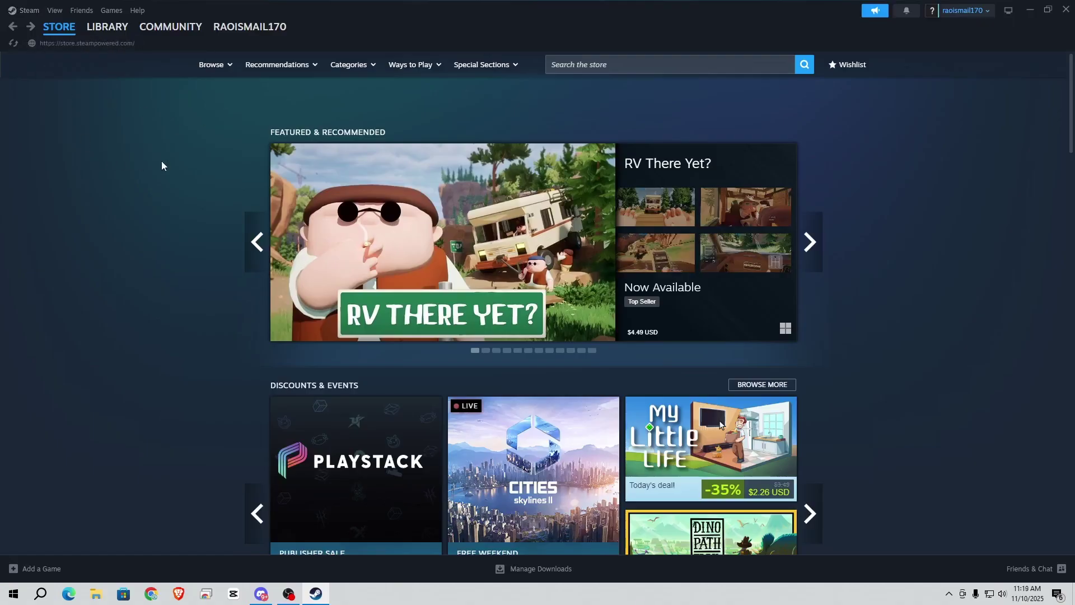
click(22, 11)
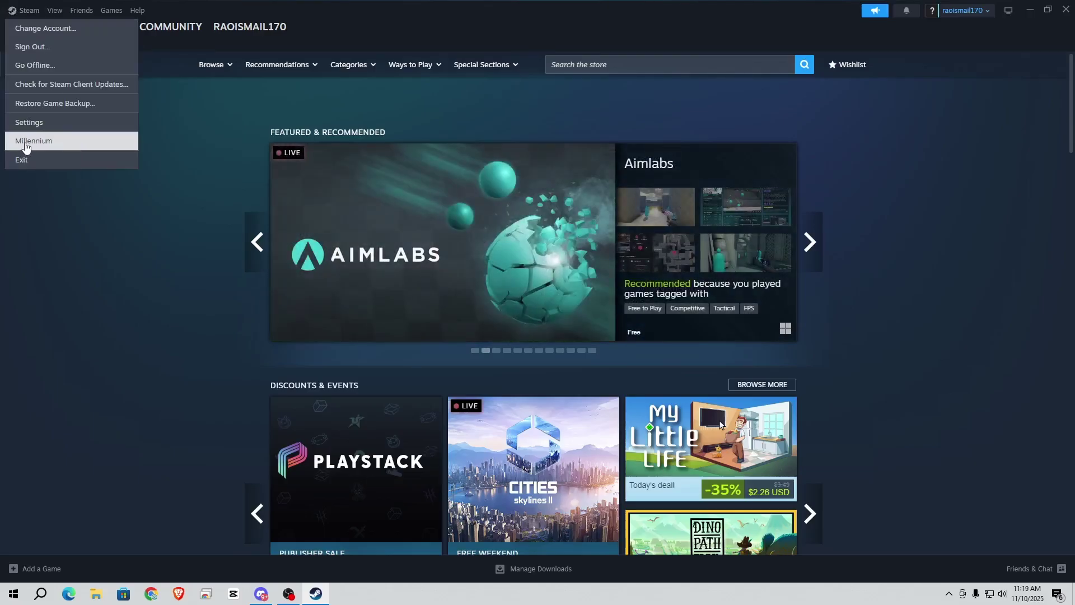
click(45, 148)
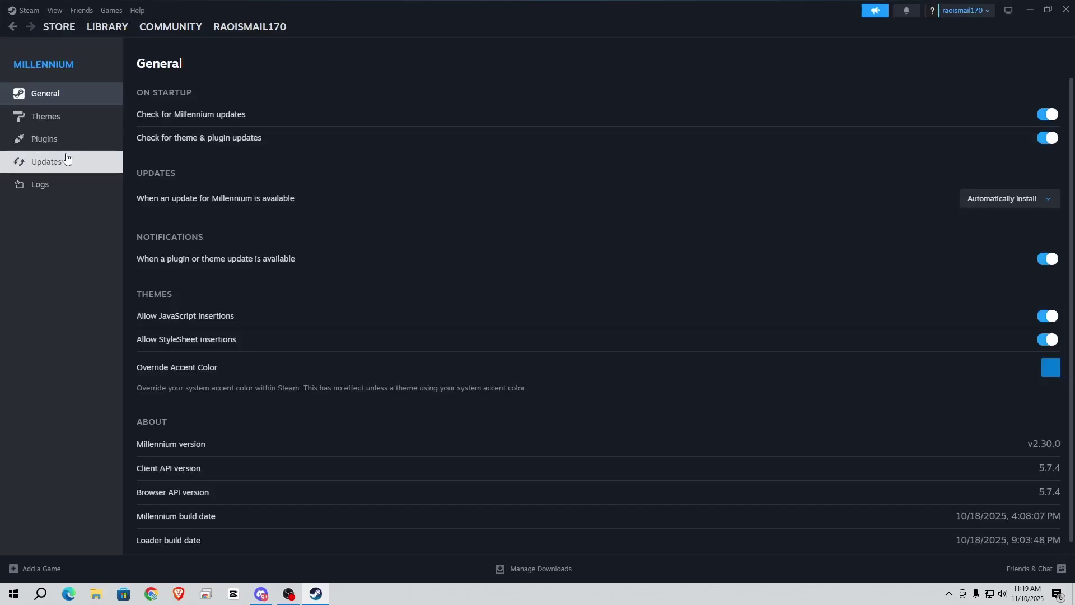
click(51, 148)
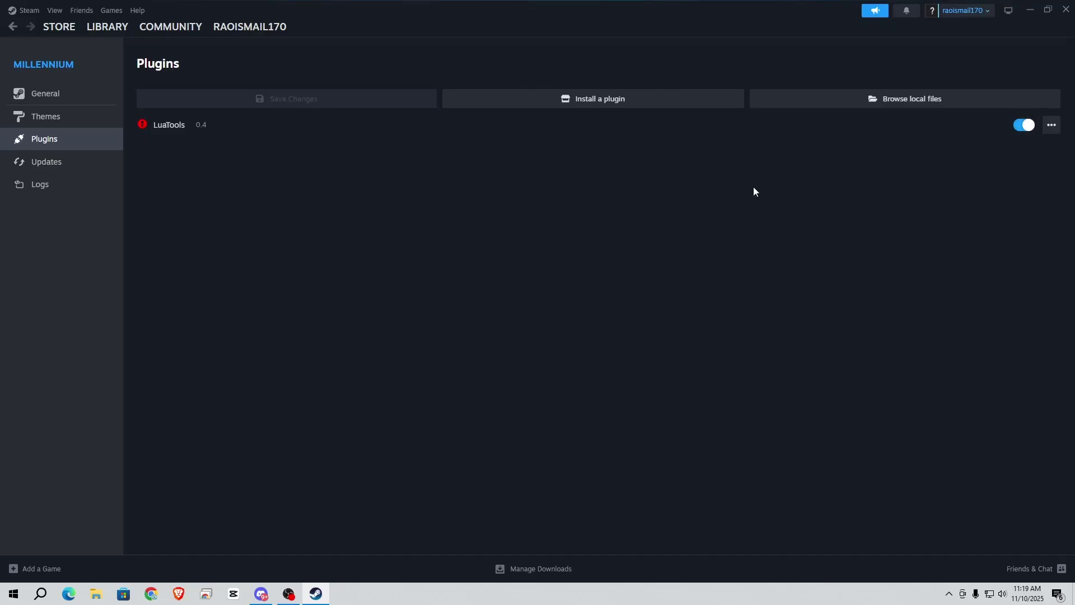
- Open the store page of Reentry - A Space Flight Simulator from the New & Trending list
click(63, 26)
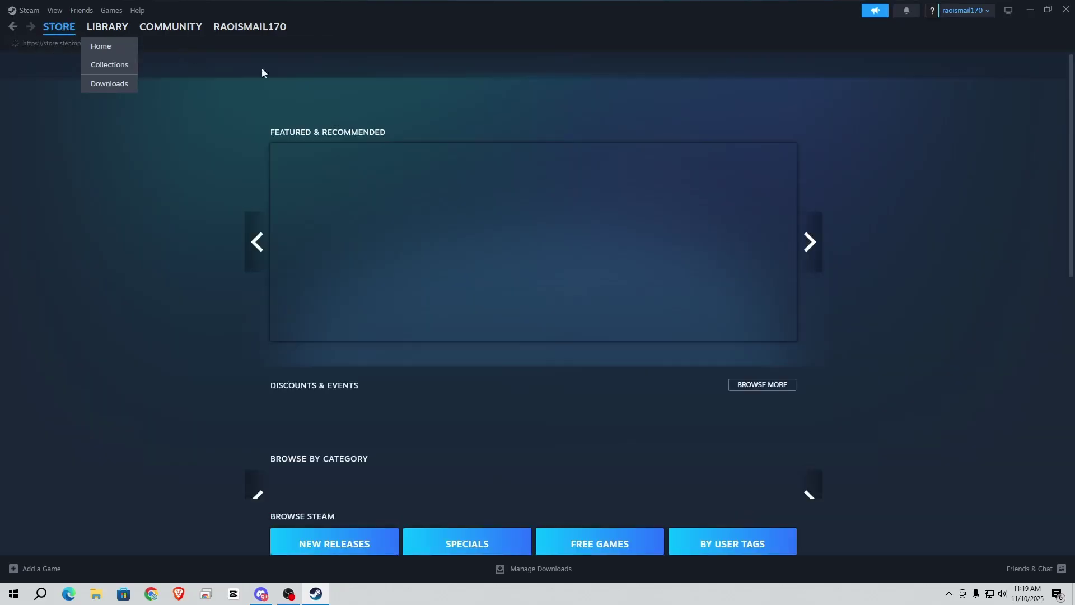
scroll(81, 257, down, 10)
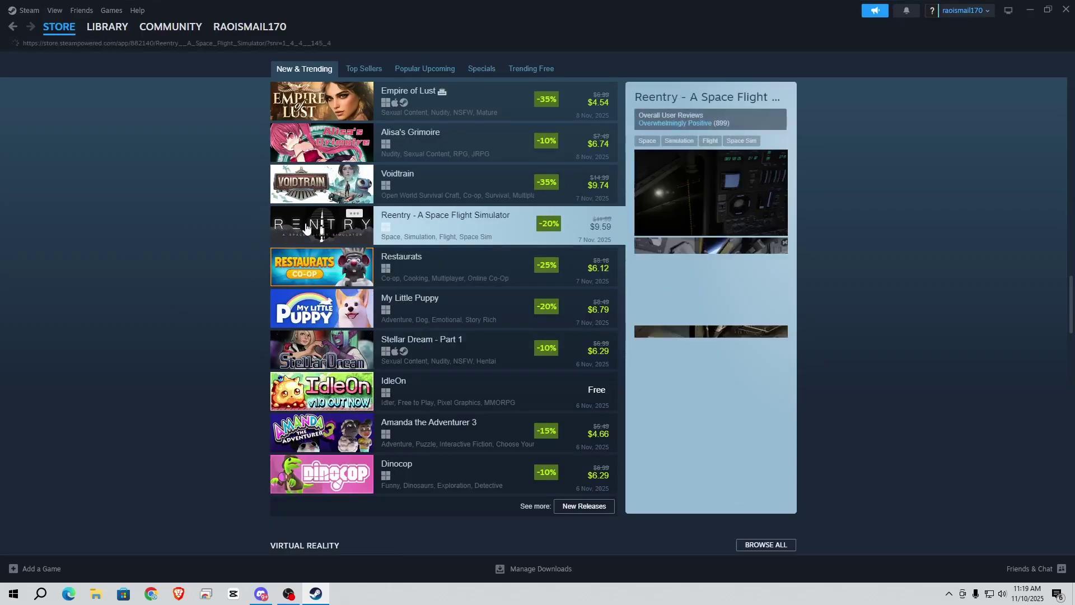
click(312, 230)
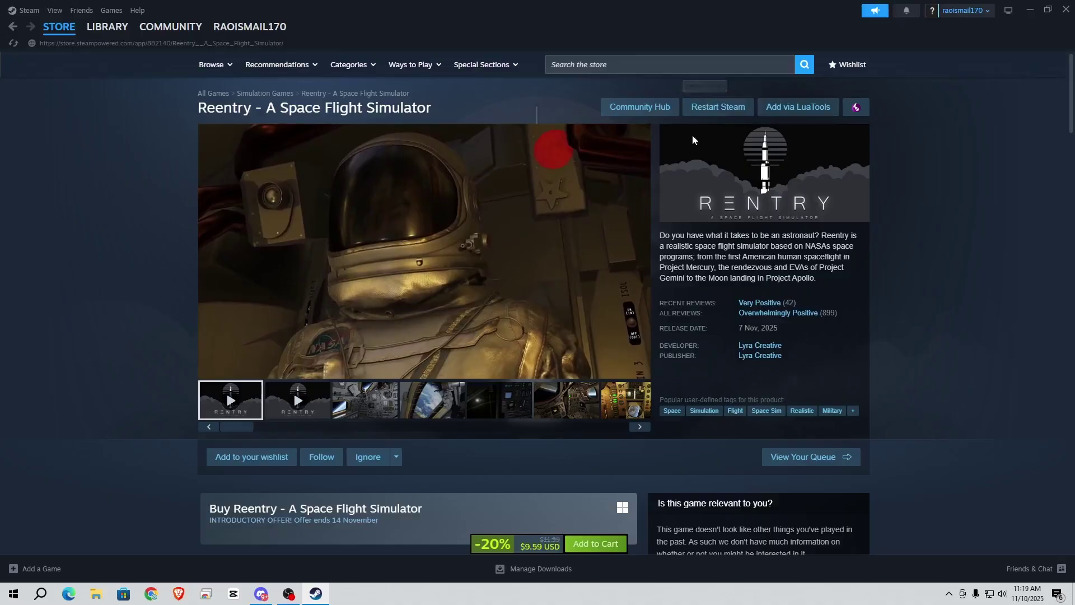
- Add Reentry - A Space Flight Simulator via LuaTools and restart Steam
click(812, 112)
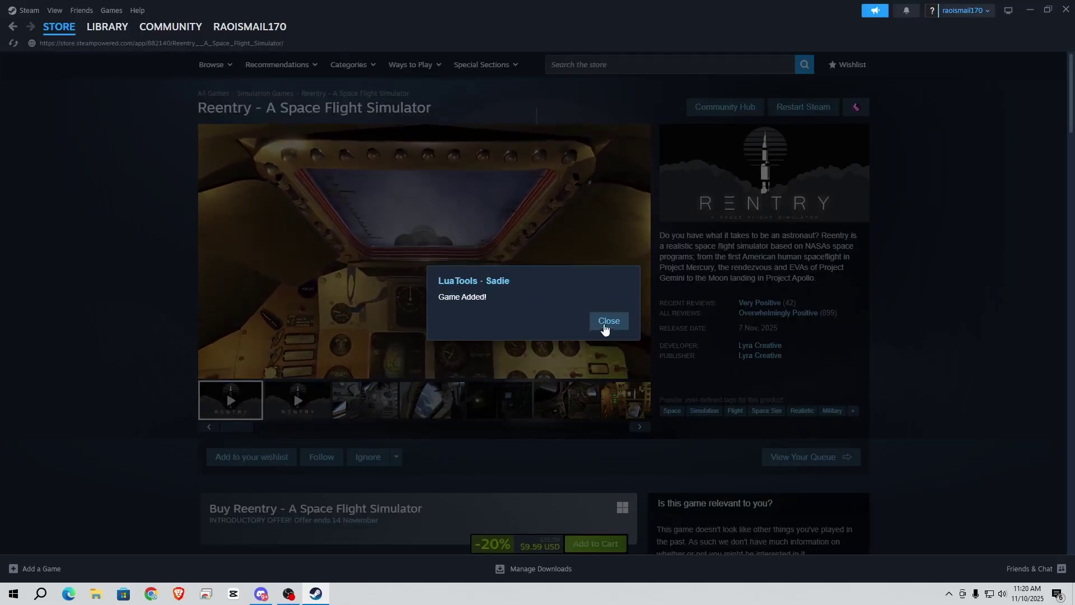
click(606, 324)
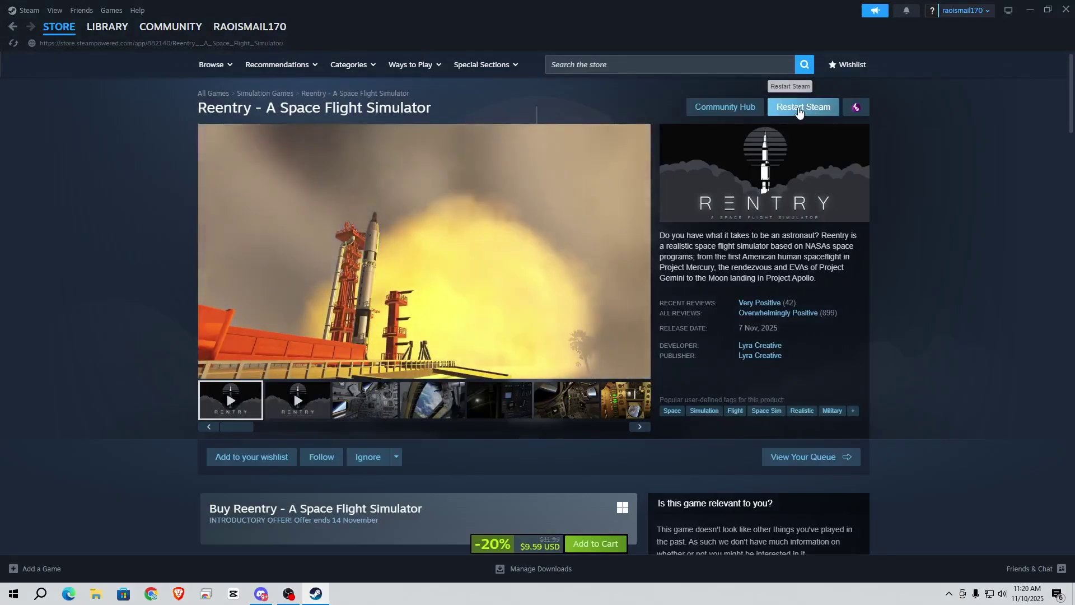
click(800, 109)
click(592, 328)
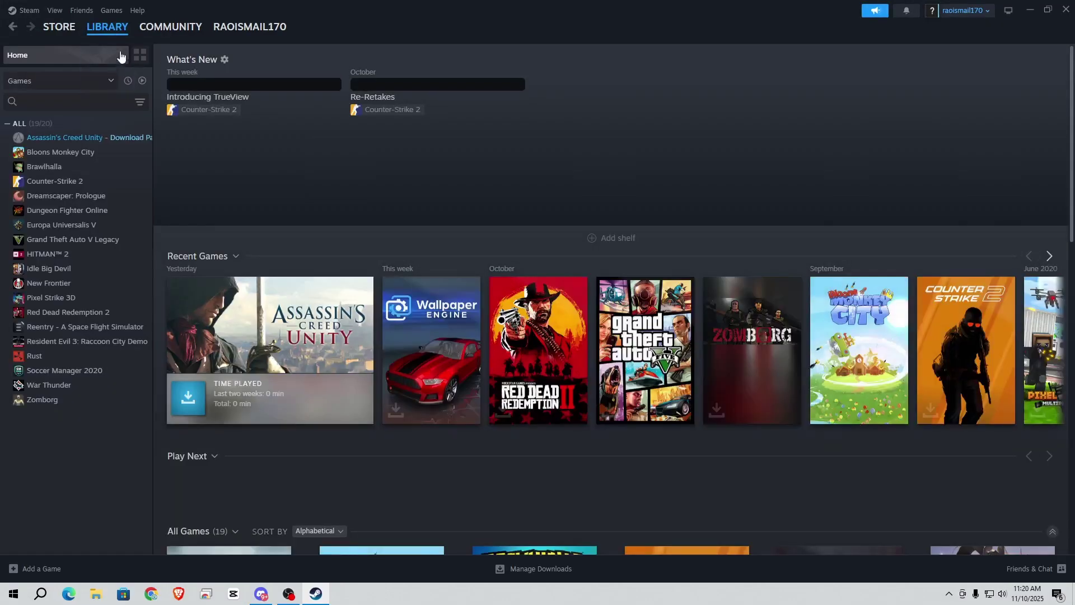
- Open Reentry - A Space Flight Simulator in the library and start its installation
click(43, 330)
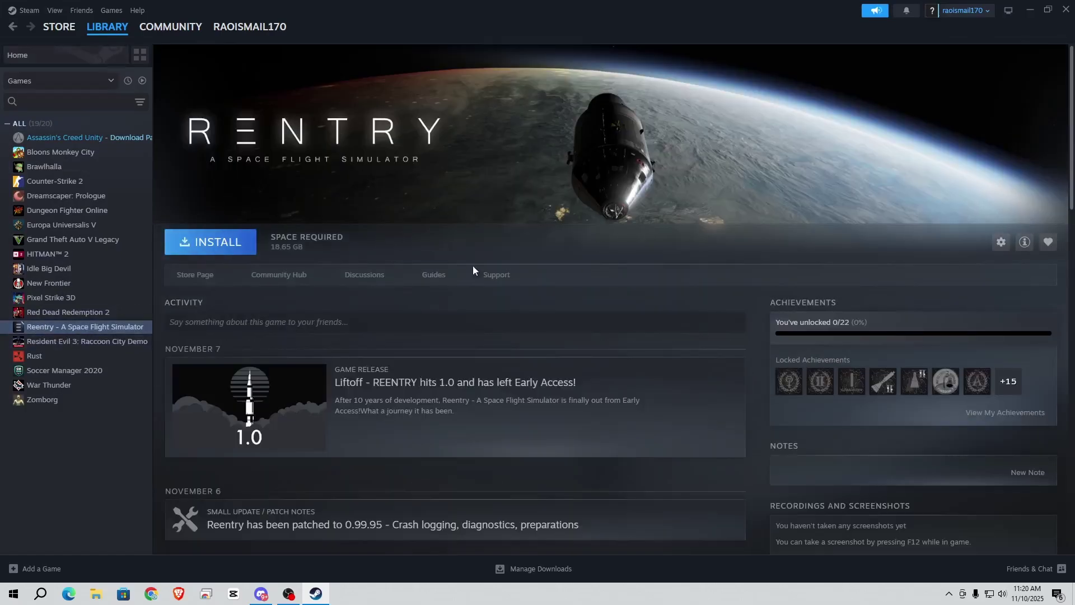
click(180, 242)
- Switch to Discord and read through the LuaTools server's faq-start-here channel in a maximized window
click(1030, 10)
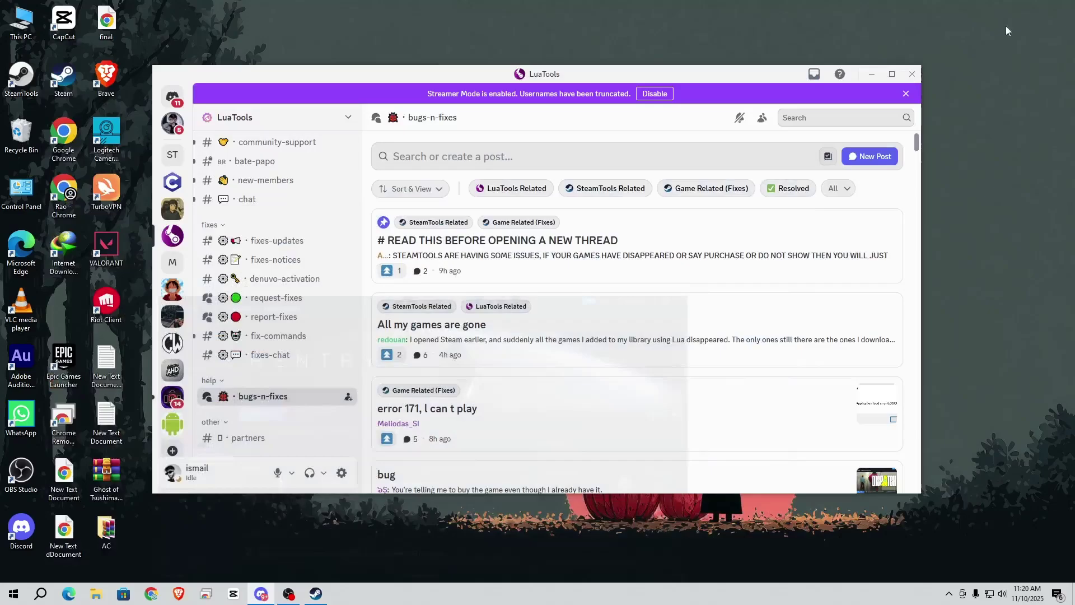
click(892, 74)
scroll(125, 336, up, 3)
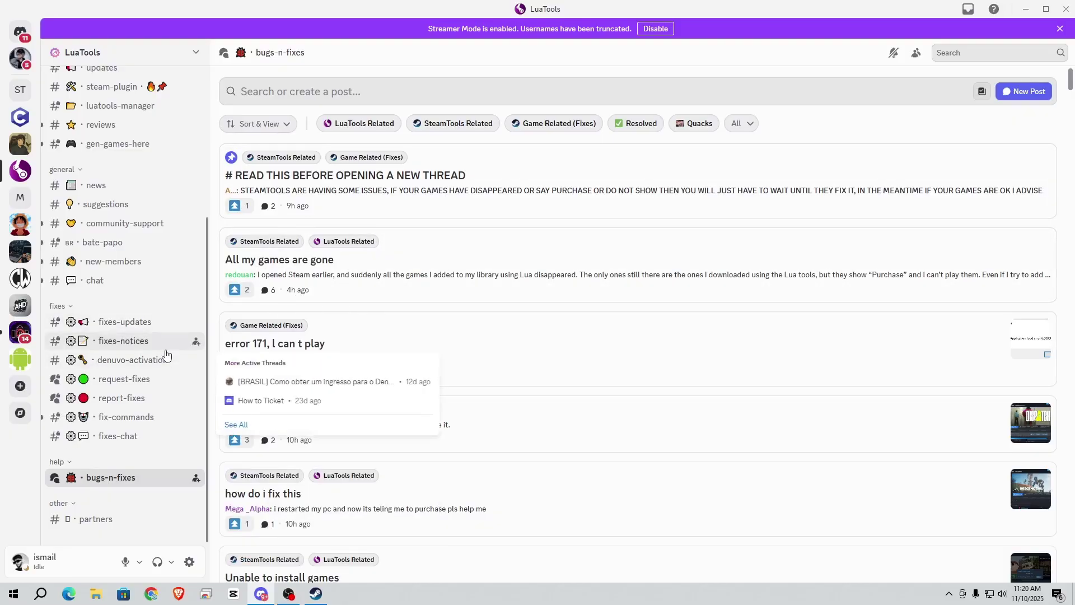
scroll(168, 347, up, 5)
click(139, 196)
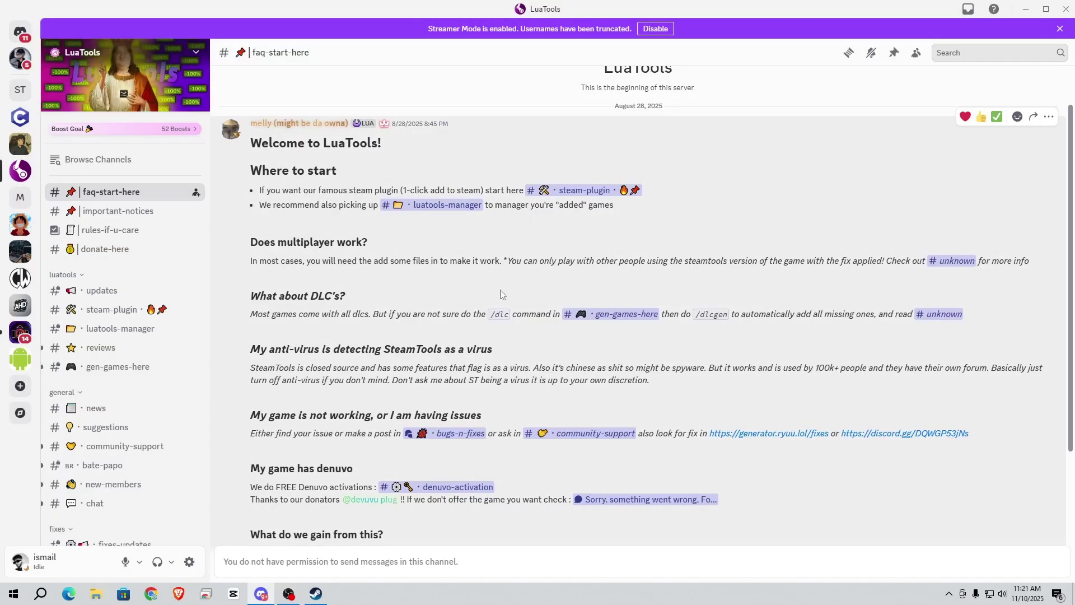
scroll(422, 283, down, 2)
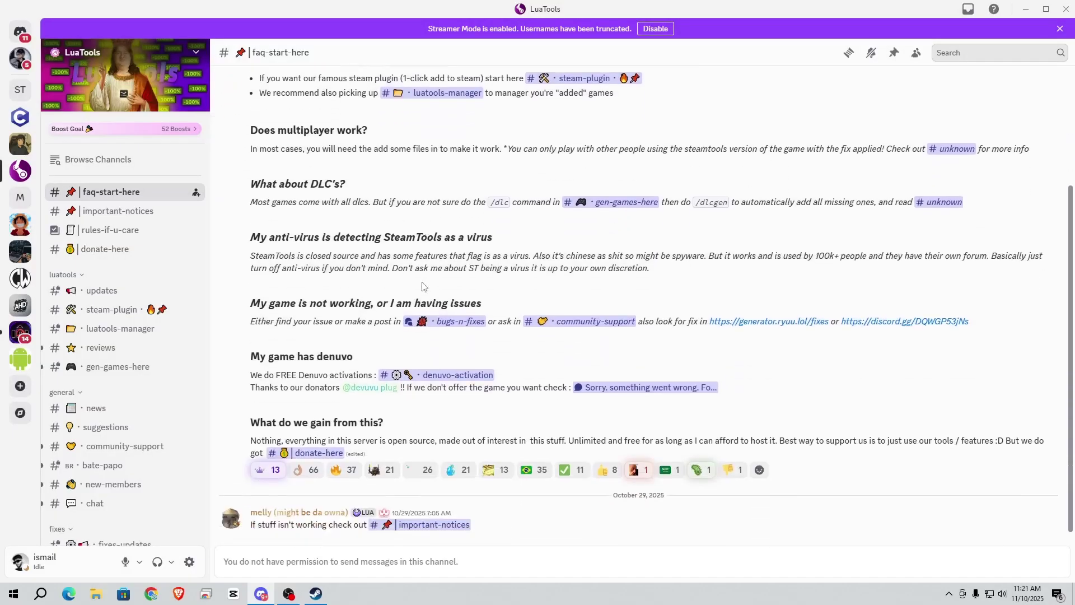